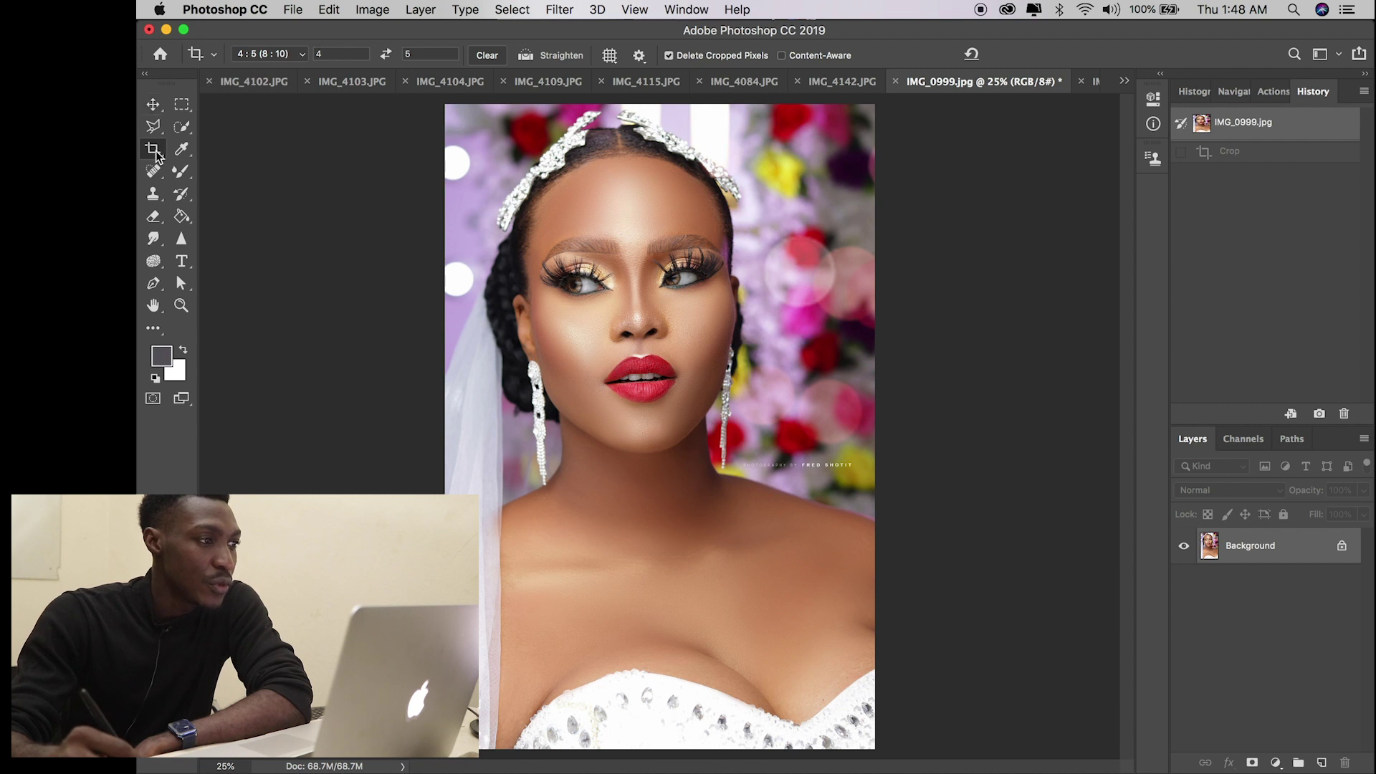
- Crop the bride portrait IMG_0999.jpg to 4:5, lowering the photo to keep her head framed
{"action": "left_click", "coordinate": [270, 53]}
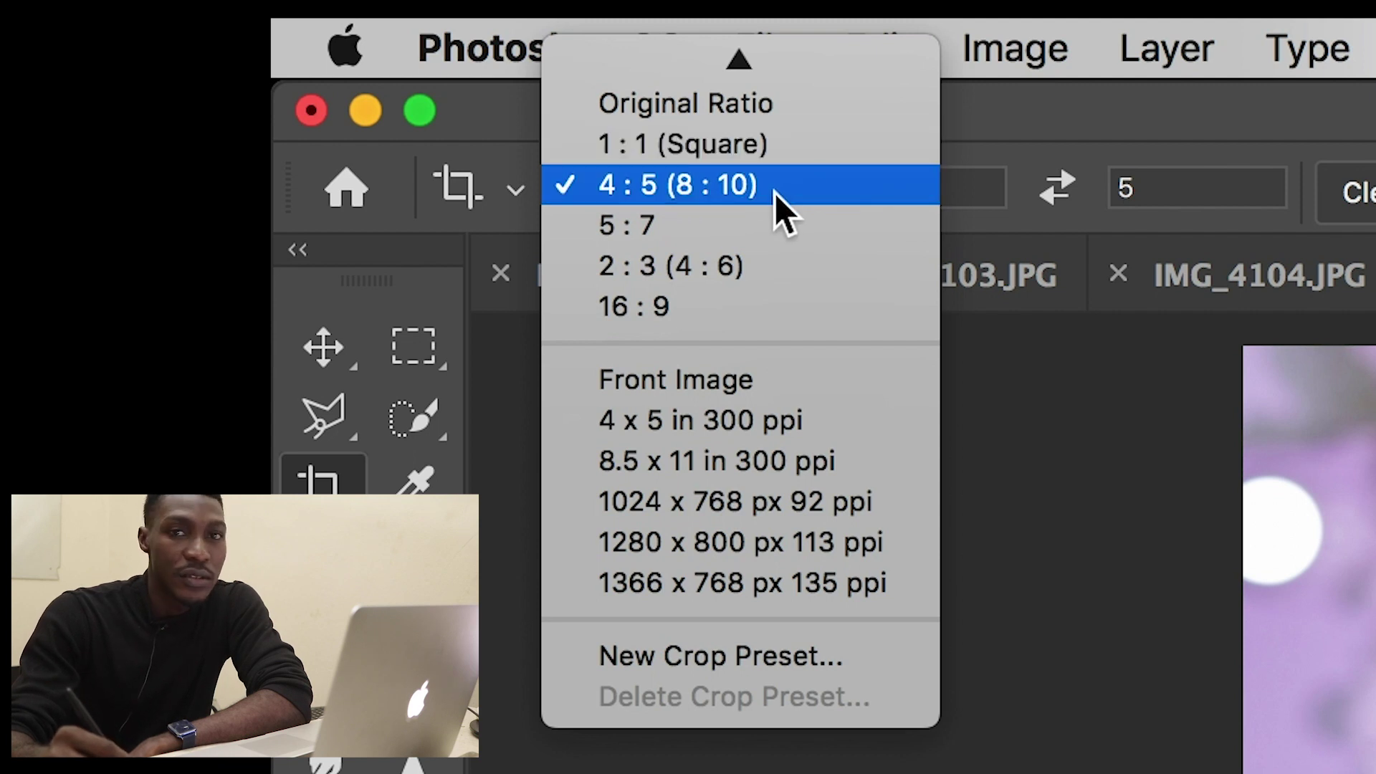
{"action": "left_click", "coordinate": [795, 189]}
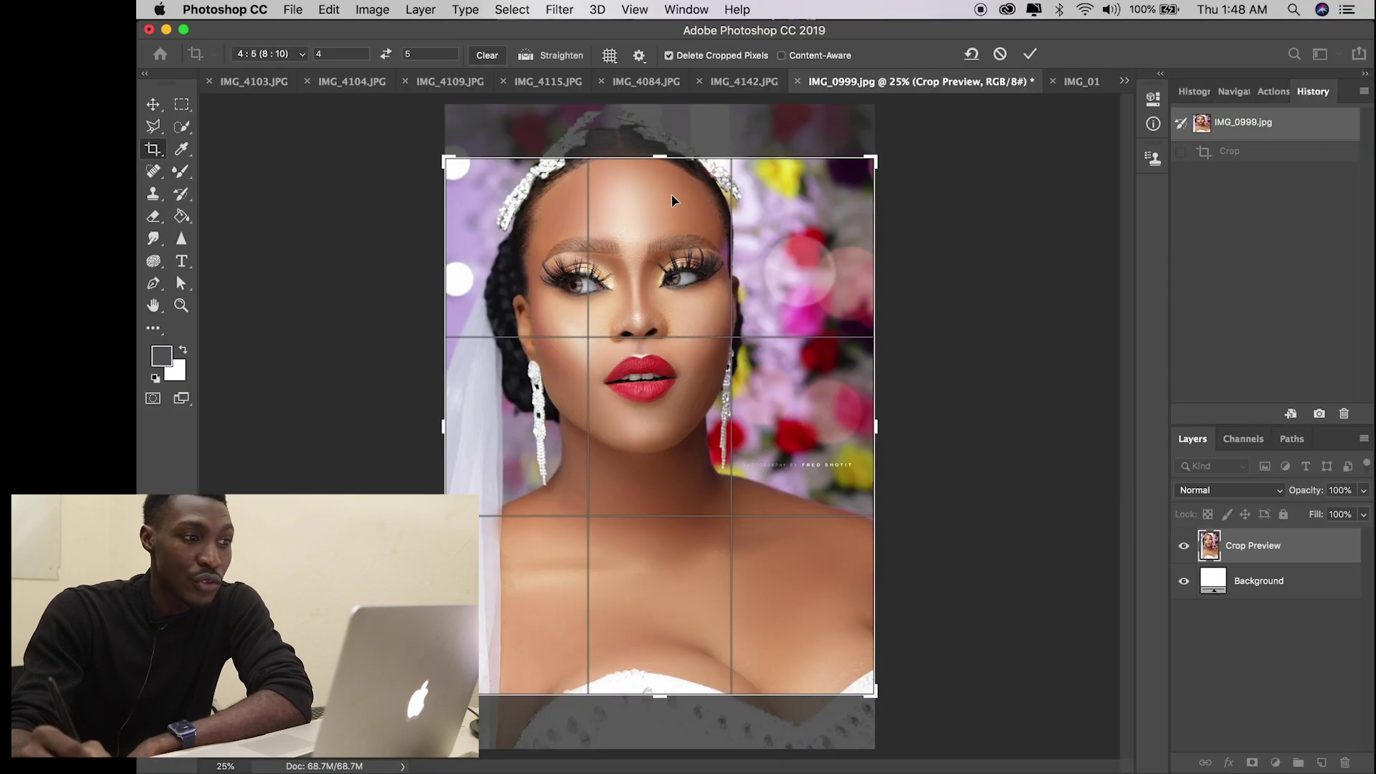
{"action": "left_click_drag", "start_coordinate": [673, 200], "coordinate": [679, 243]}
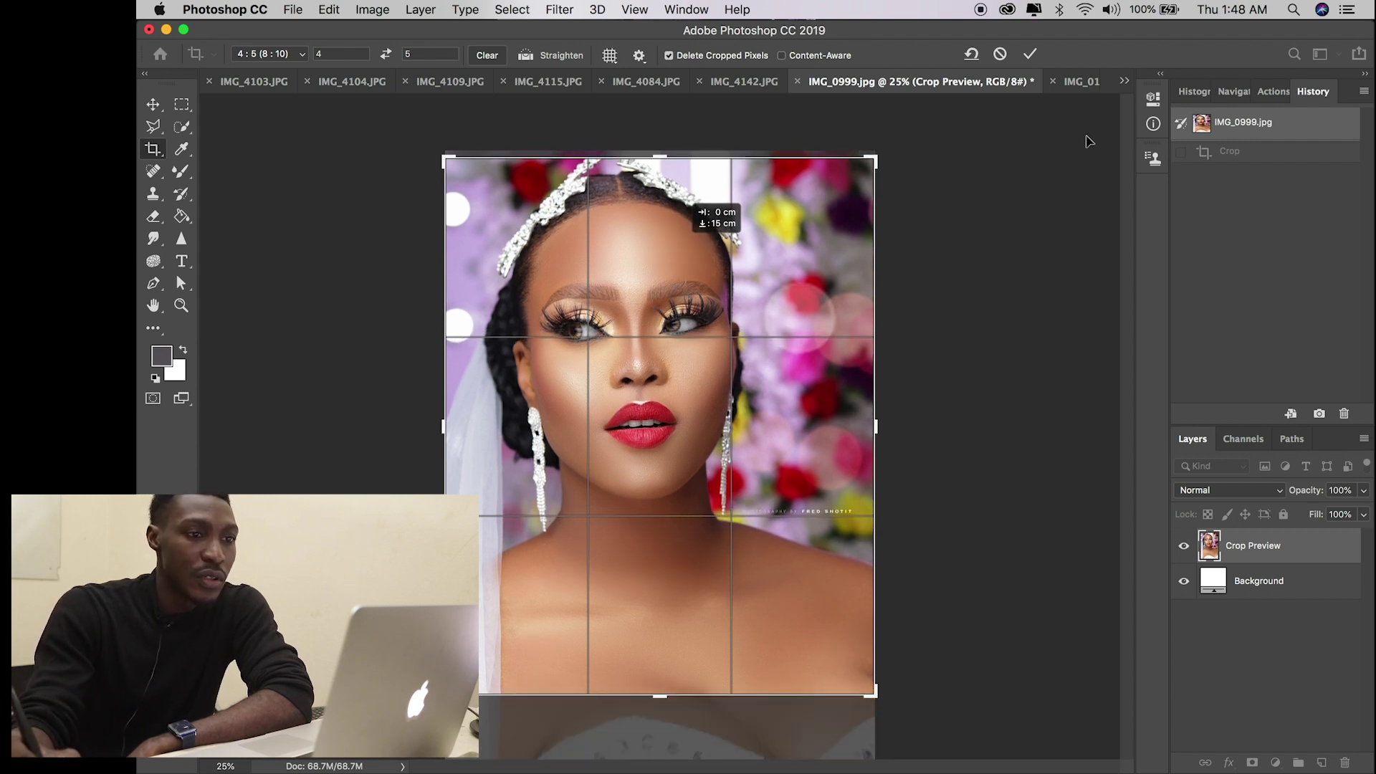
{"action": "left_click", "coordinate": [1031, 56]}
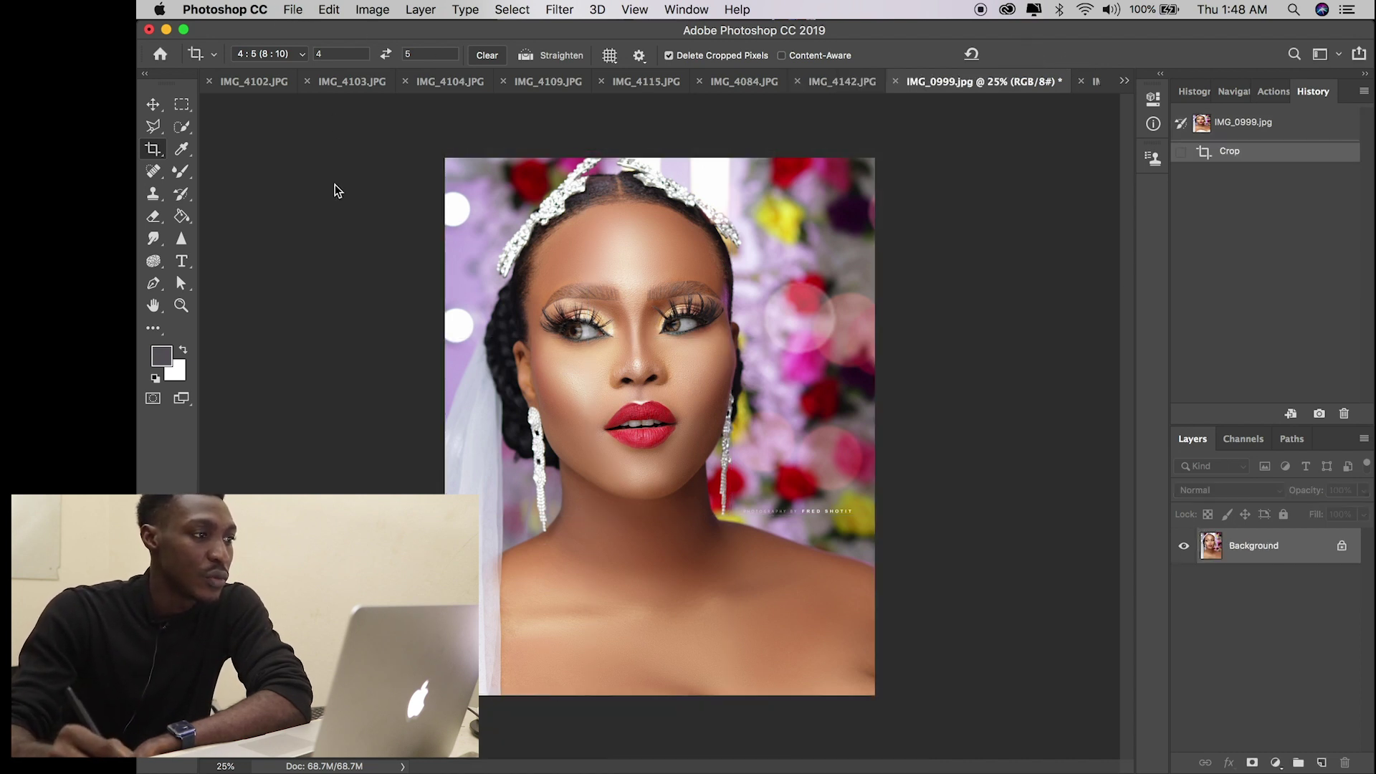
{"action": "left_click", "coordinate": [294, 10]}
- Dismiss the open menu so IMG_0185.jpg shows with its 4:5 crop frame
{"action": "key", "text": "Escape"}
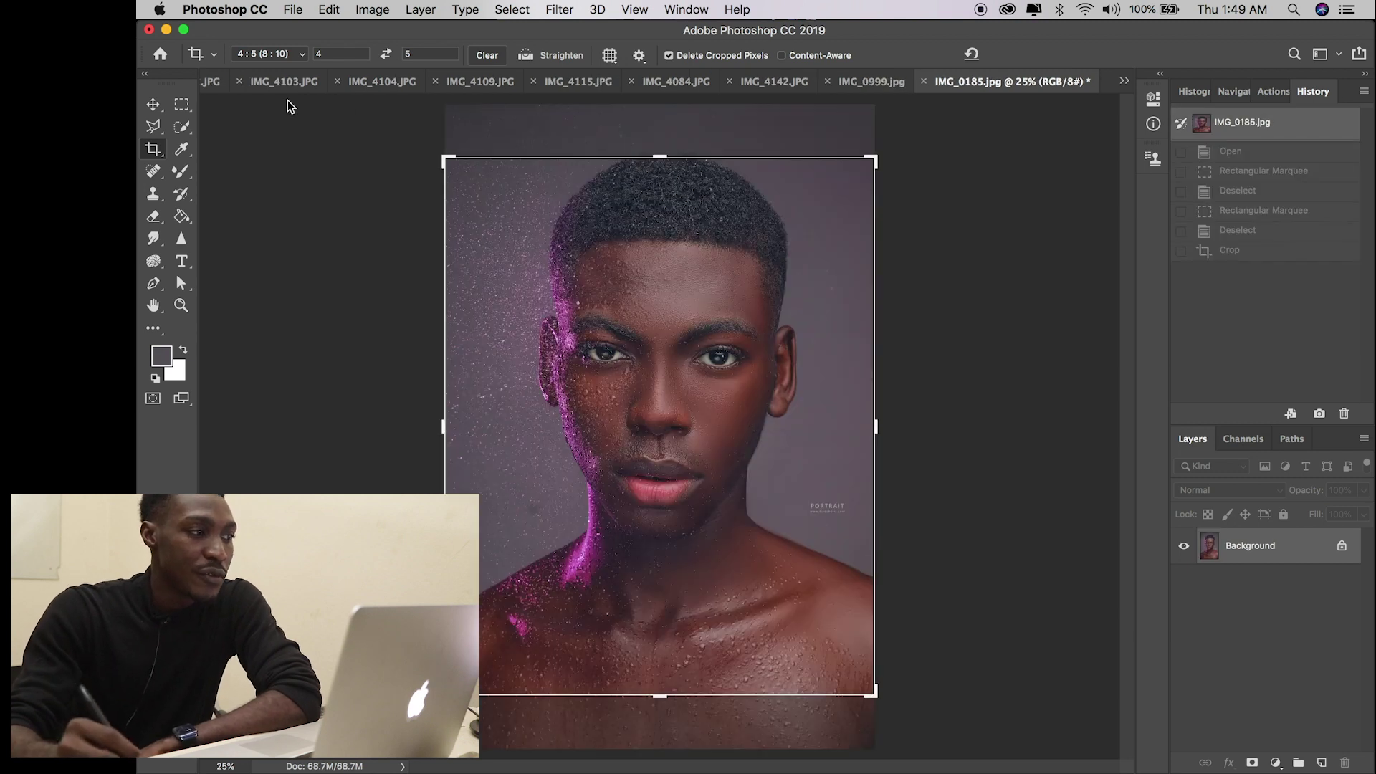
- Switch to the Rectangular Marquee tool, discarding the crop frame on IMG_0185.jpg
{"action": "left_click", "coordinate": [182, 106]}
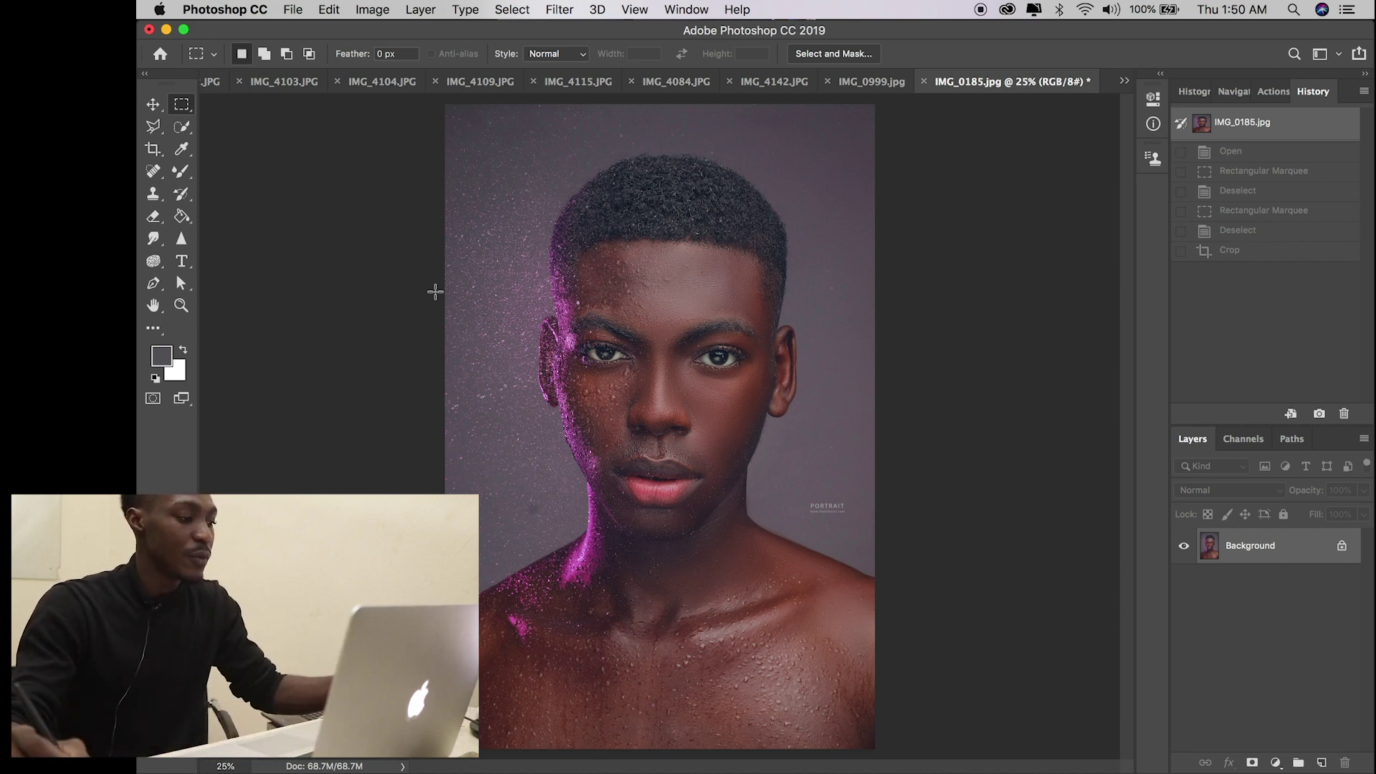
- Crop IMG_0185.jpg to a 2 cm × 1 cm strip centred on the face, then zoom in
{"action": "left_click", "coordinate": [153, 104]}
{"action": "scroll", "coordinate": [660, 426], "scroll_direction": "down", "scroll_amount": 2}
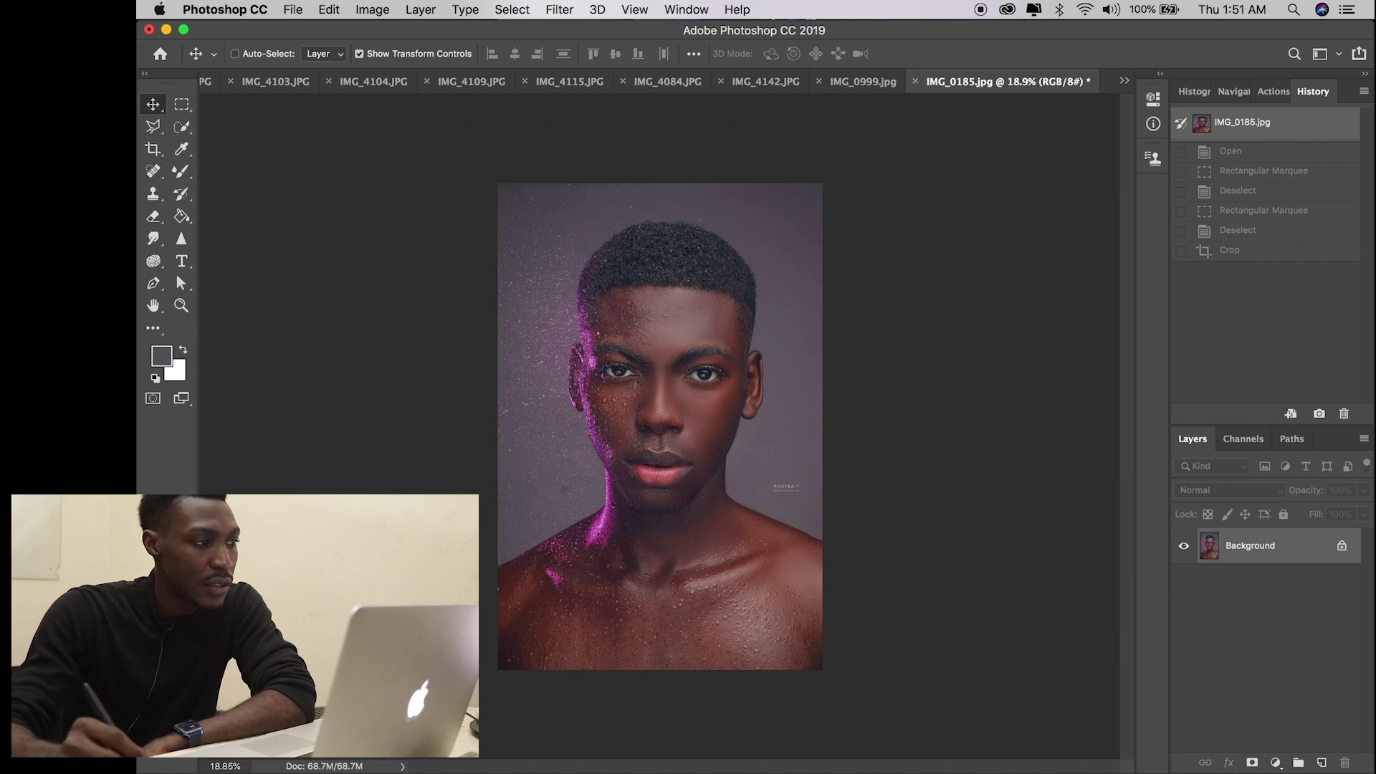
{"action": "key", "text": "c"}
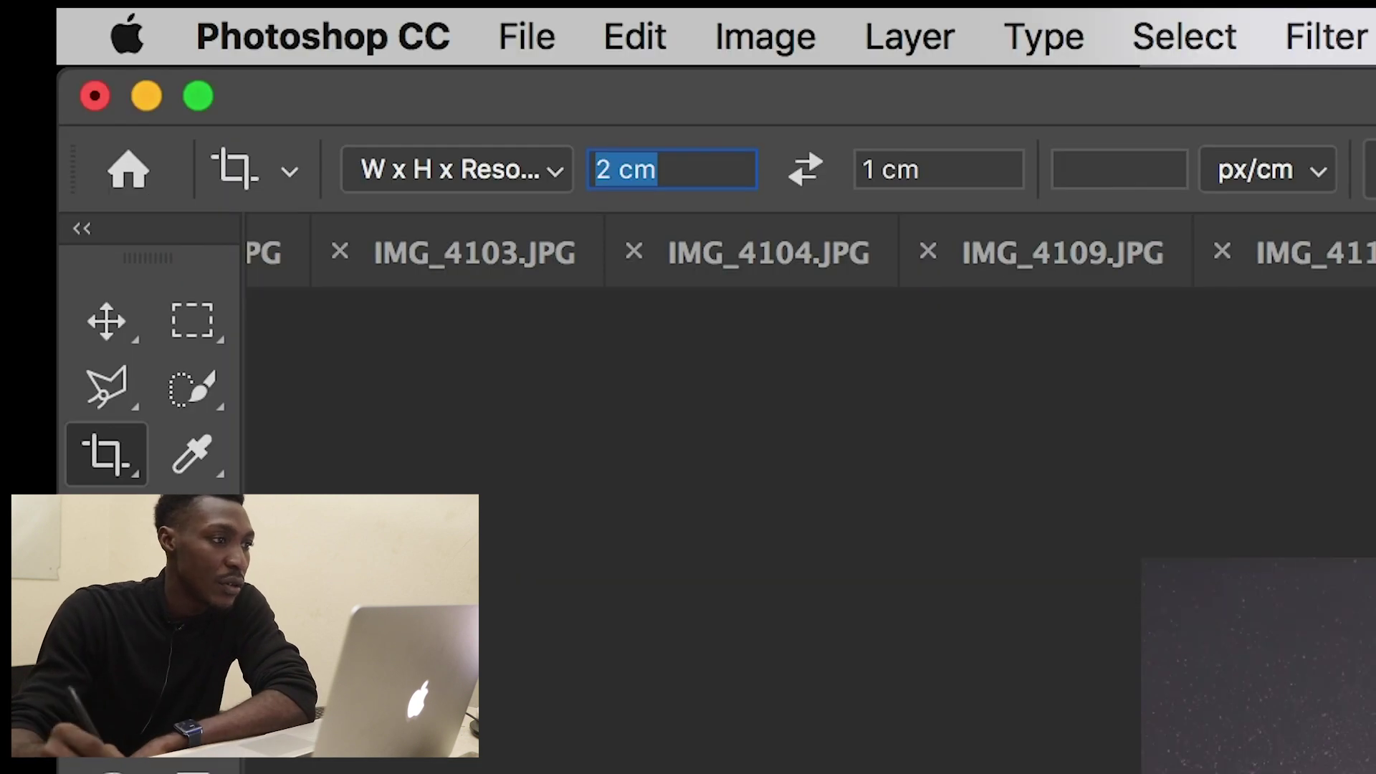
{"action": "left_click", "coordinate": [939, 169]}
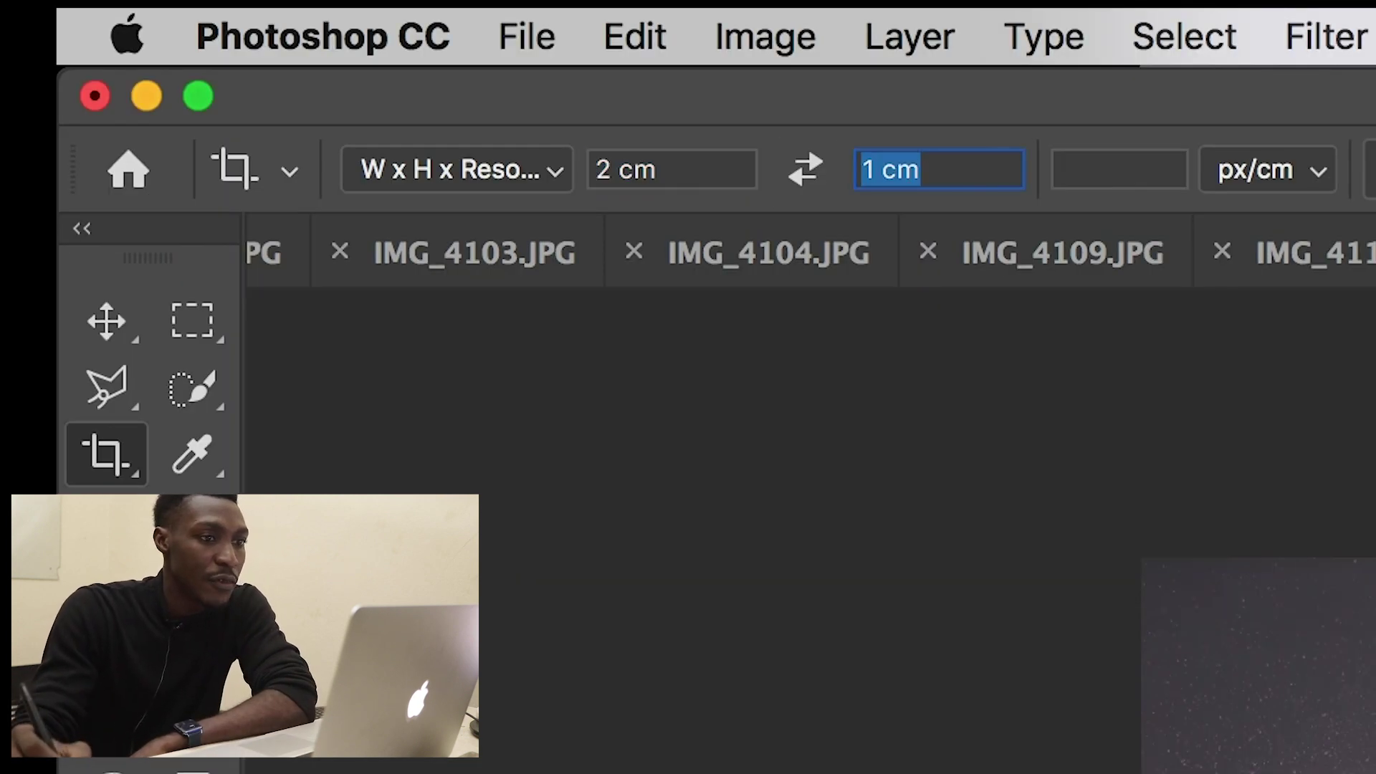
{"action": "key", "text": "Return"}
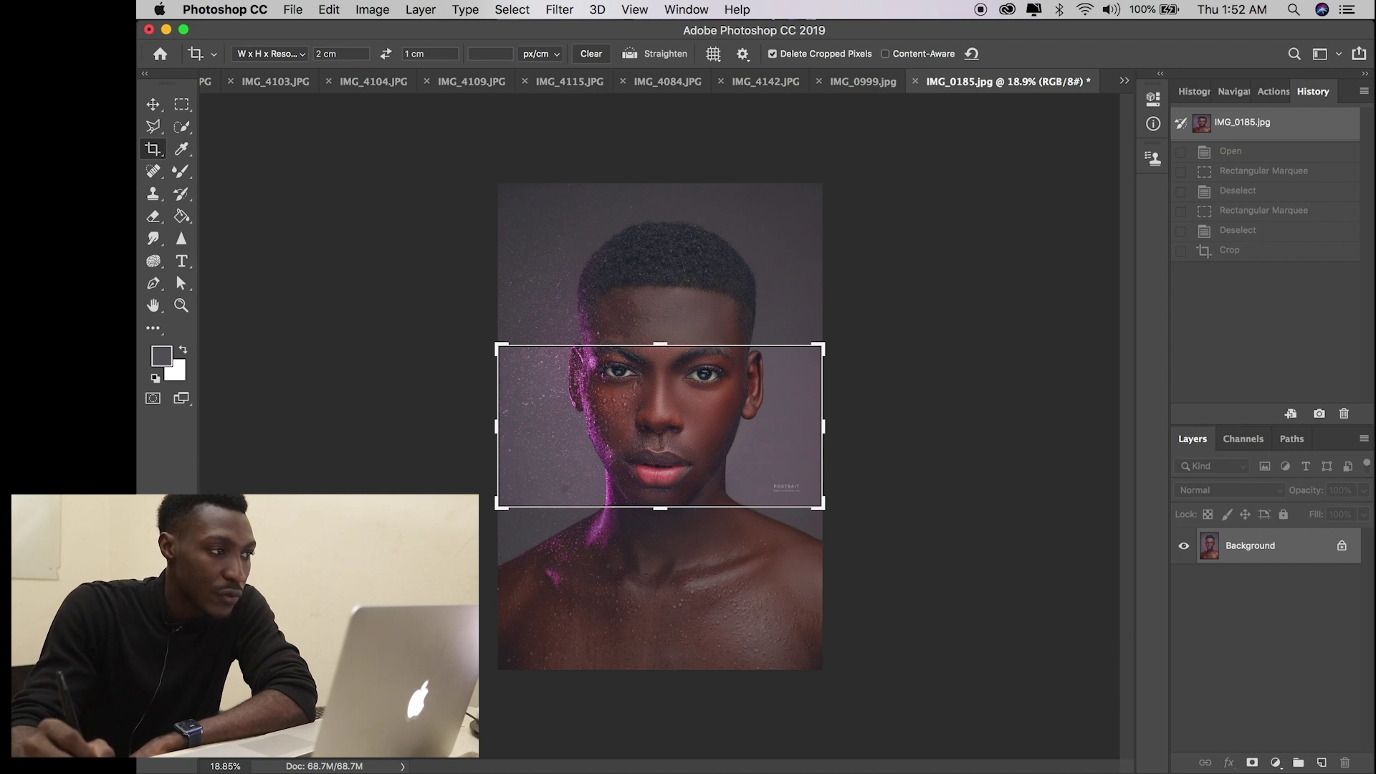
{"action": "left_click_drag", "start_coordinate": [670, 373], "coordinate": [670, 391]}
{"action": "left_click", "coordinate": [1030, 54]}
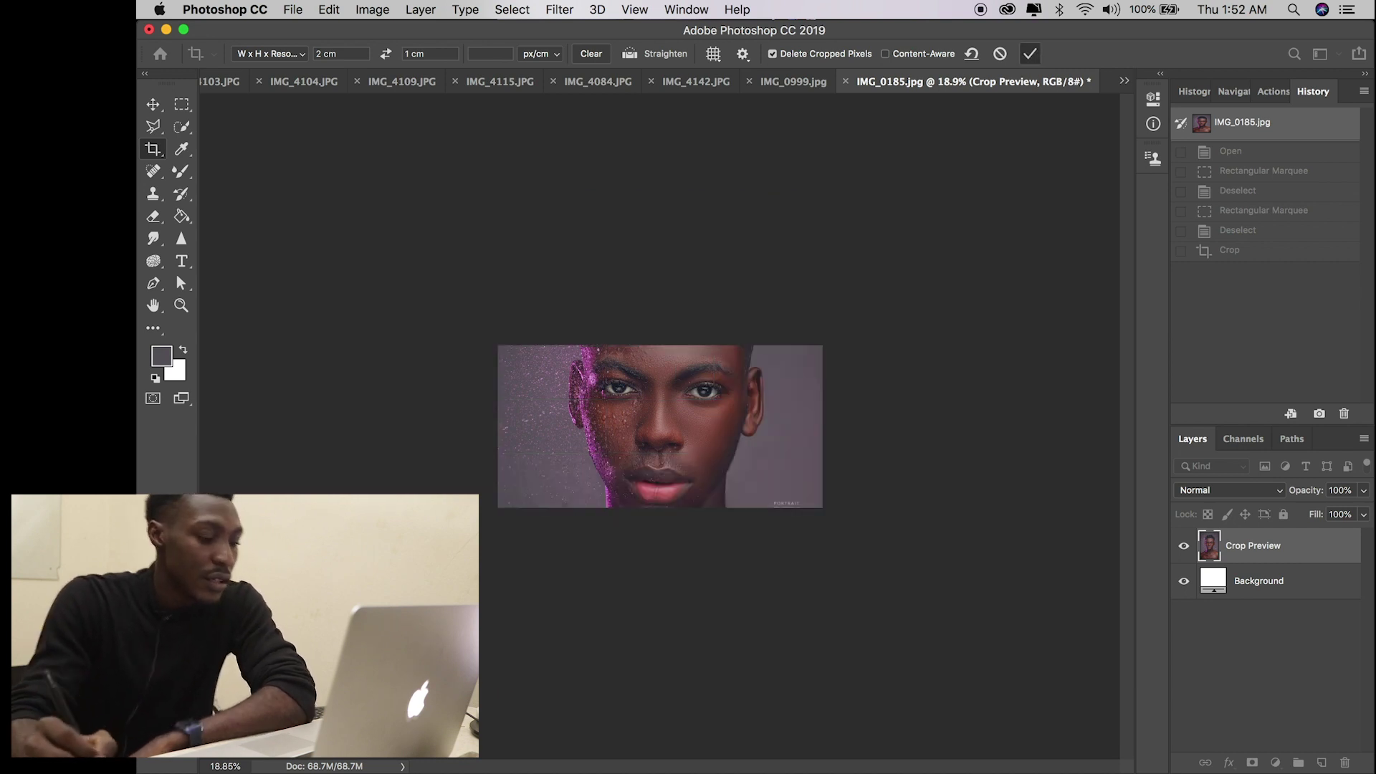
{"action": "key", "text": "super+plus"}
{"action": "key", "text": "super+plus"}
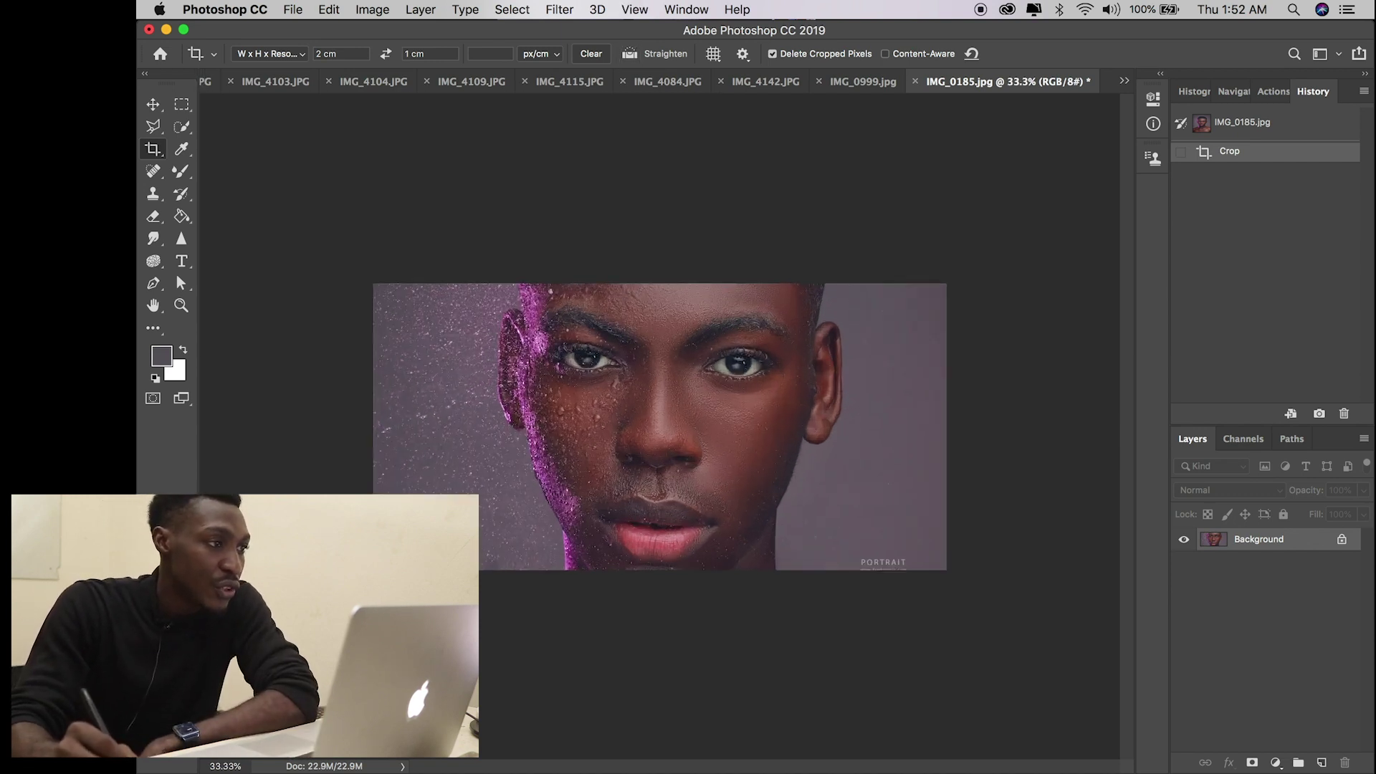
- Crop the strip to a 1 cm × 1 cm square over its left half
{"action": "left_click", "coordinate": [341, 54]}
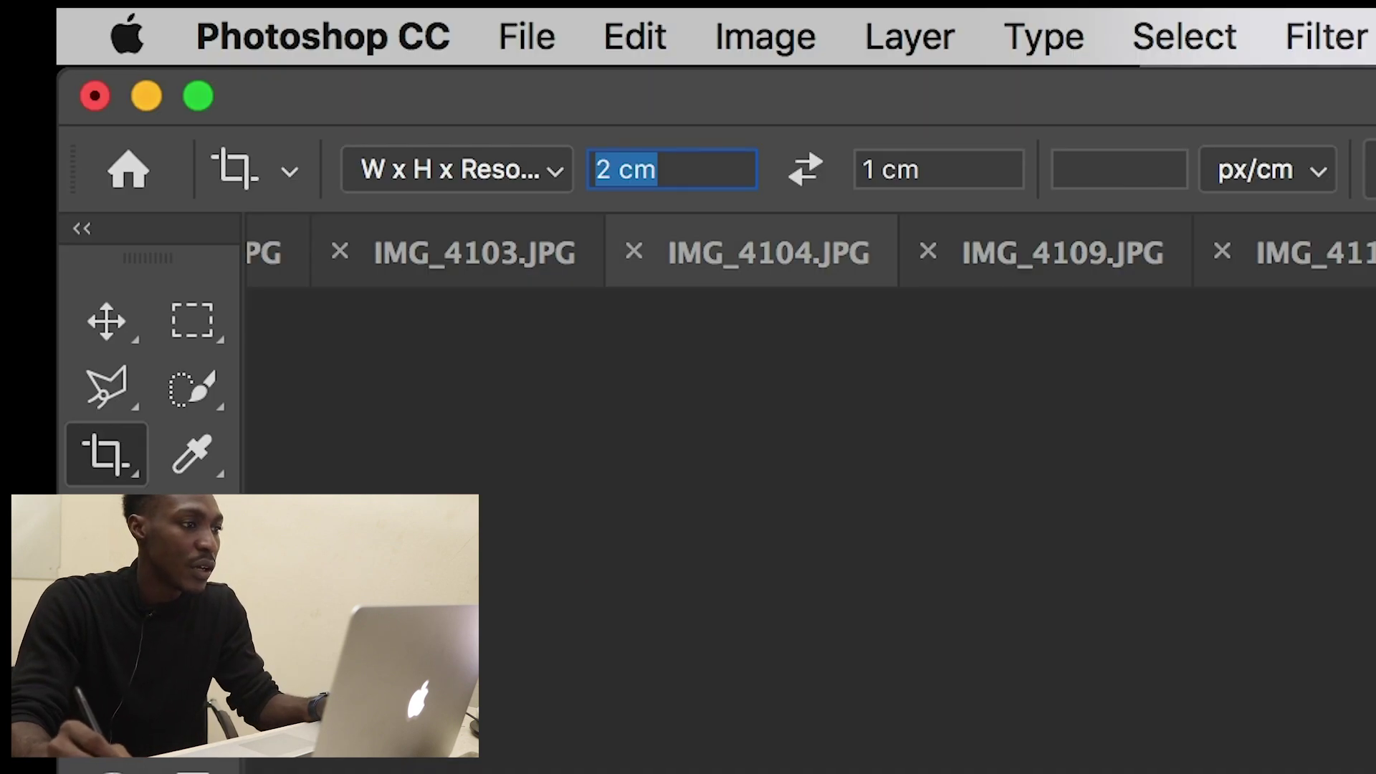
{"action": "type", "text": "1"}
{"action": "key", "text": "Tab"}
{"action": "type", "text": "1"}
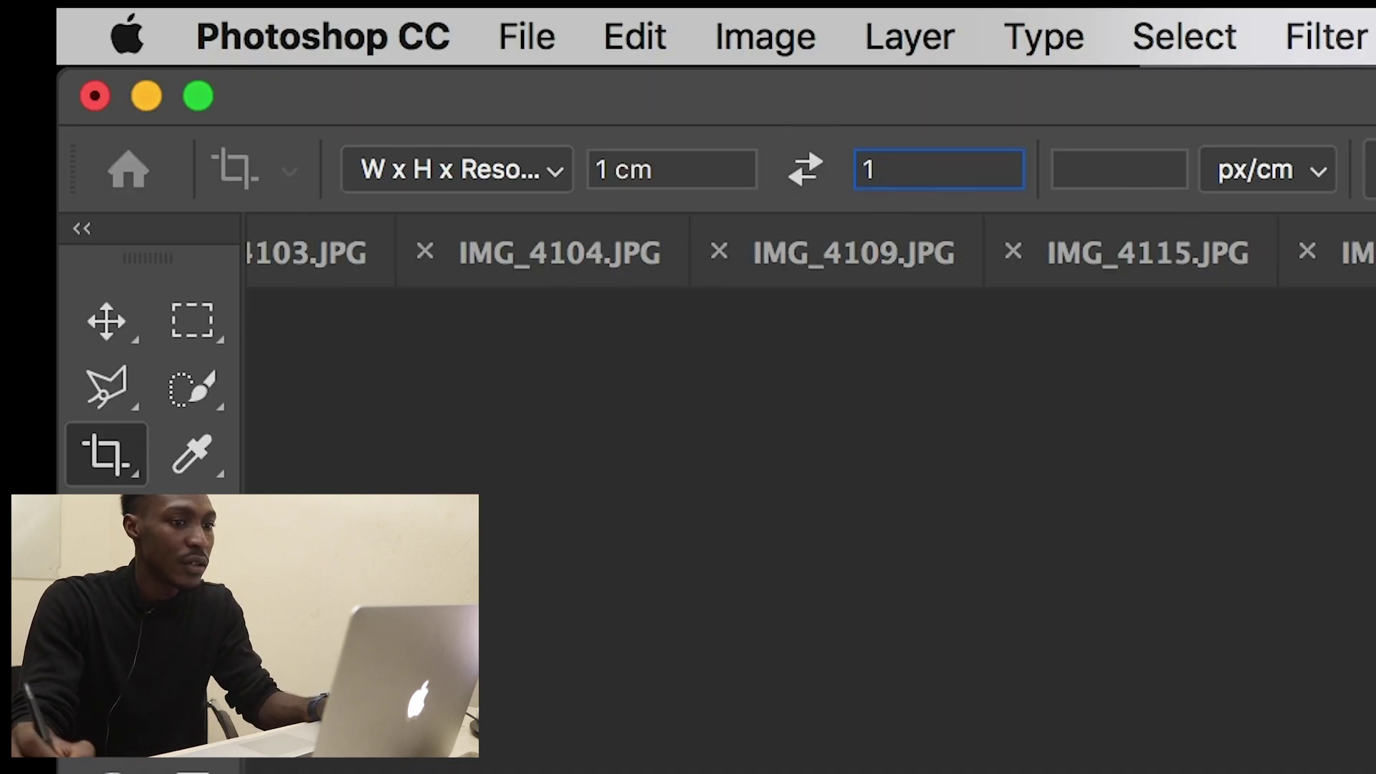
{"action": "key", "text": "Return"}
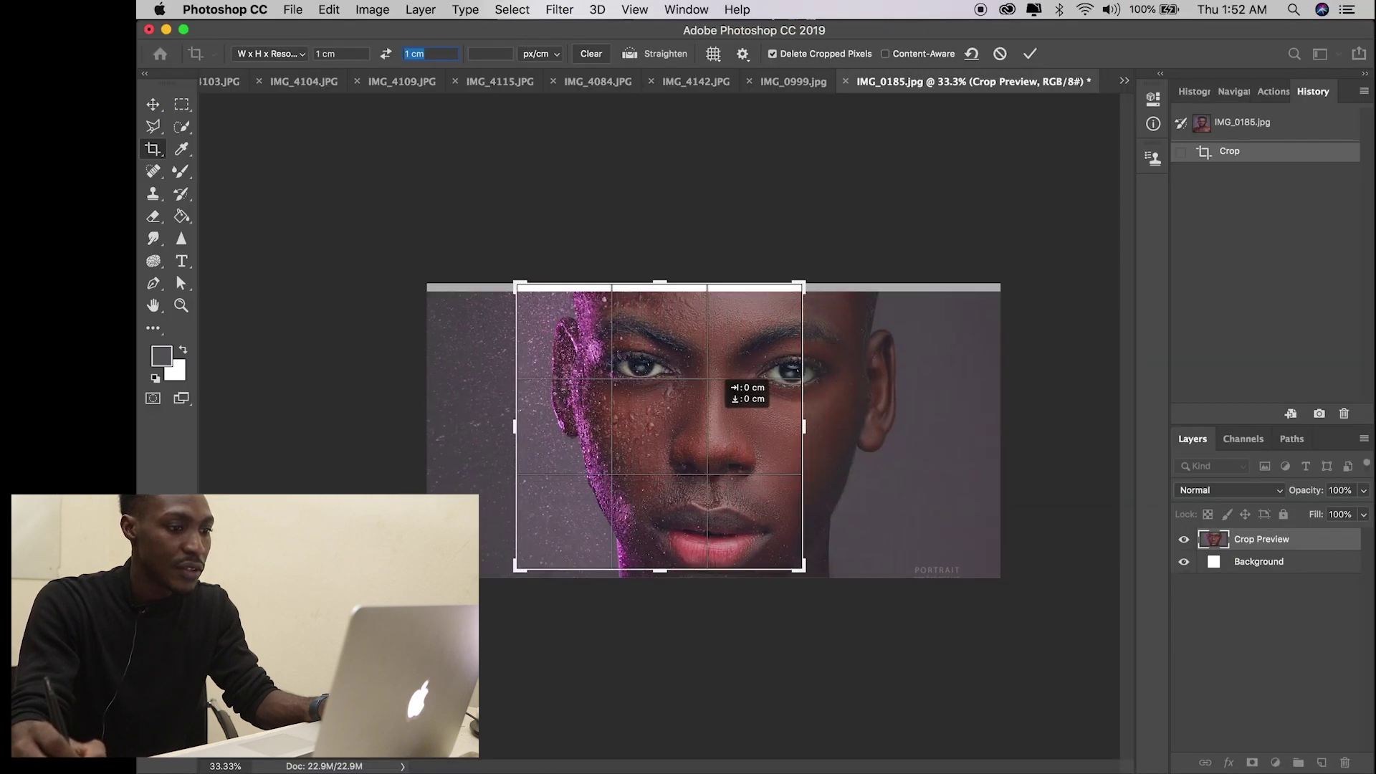
{"action": "left_click_drag", "start_coordinate": [724, 380], "coordinate": [812, 393]}
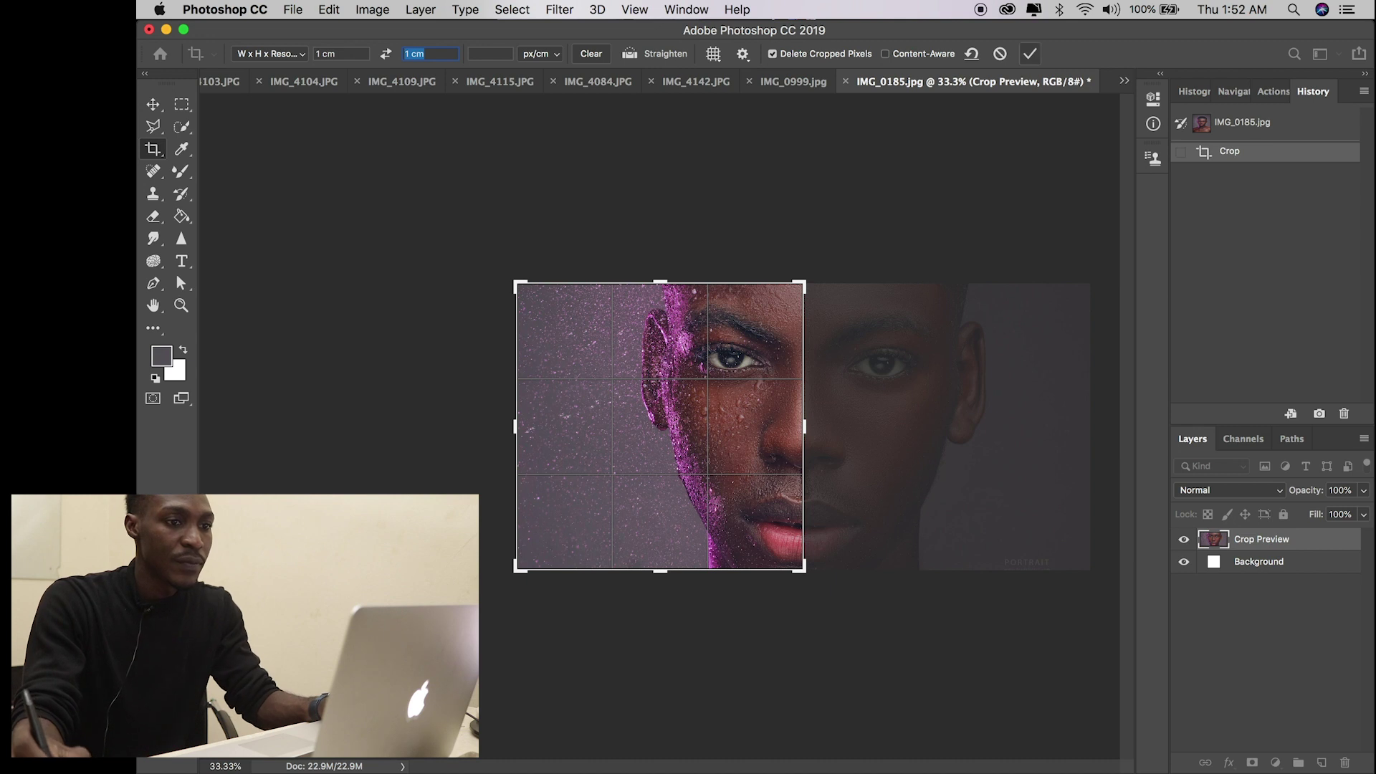
{"action": "key", "text": "Return"}
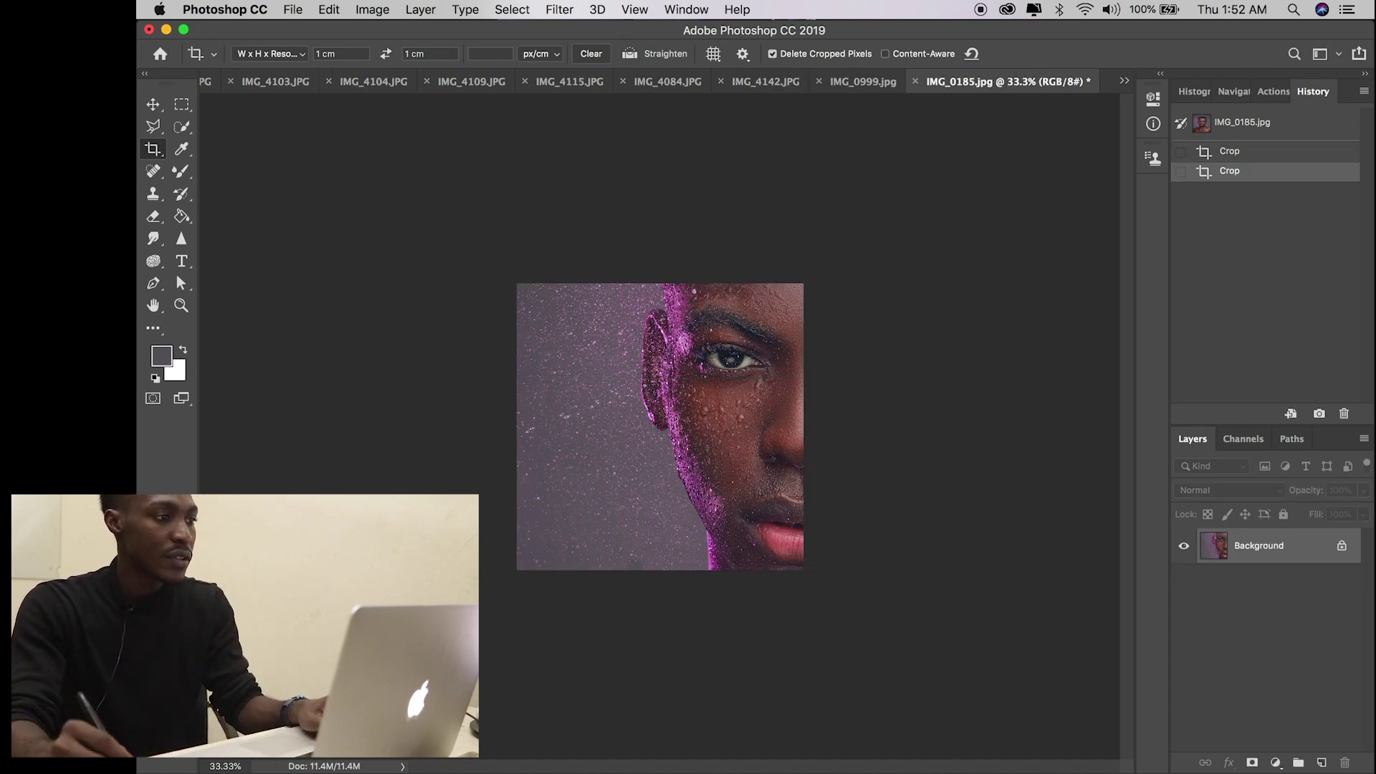
- Save the square as JPEG, then undo the crop to restore the wide strip
{"action": "left_click", "coordinate": [293, 9]}
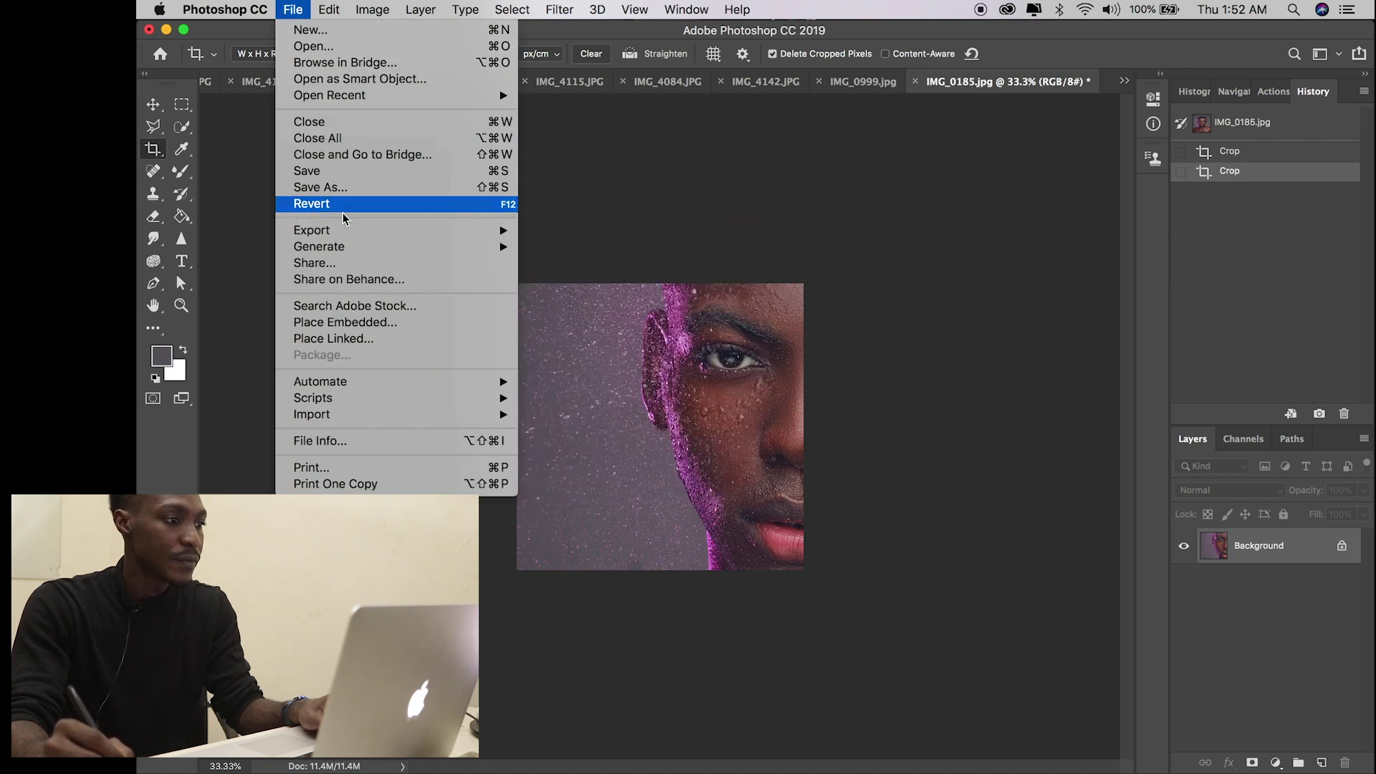
{"action": "mouse_move", "coordinate": [344, 247]}
{"action": "left_click", "coordinate": [337, 171]}
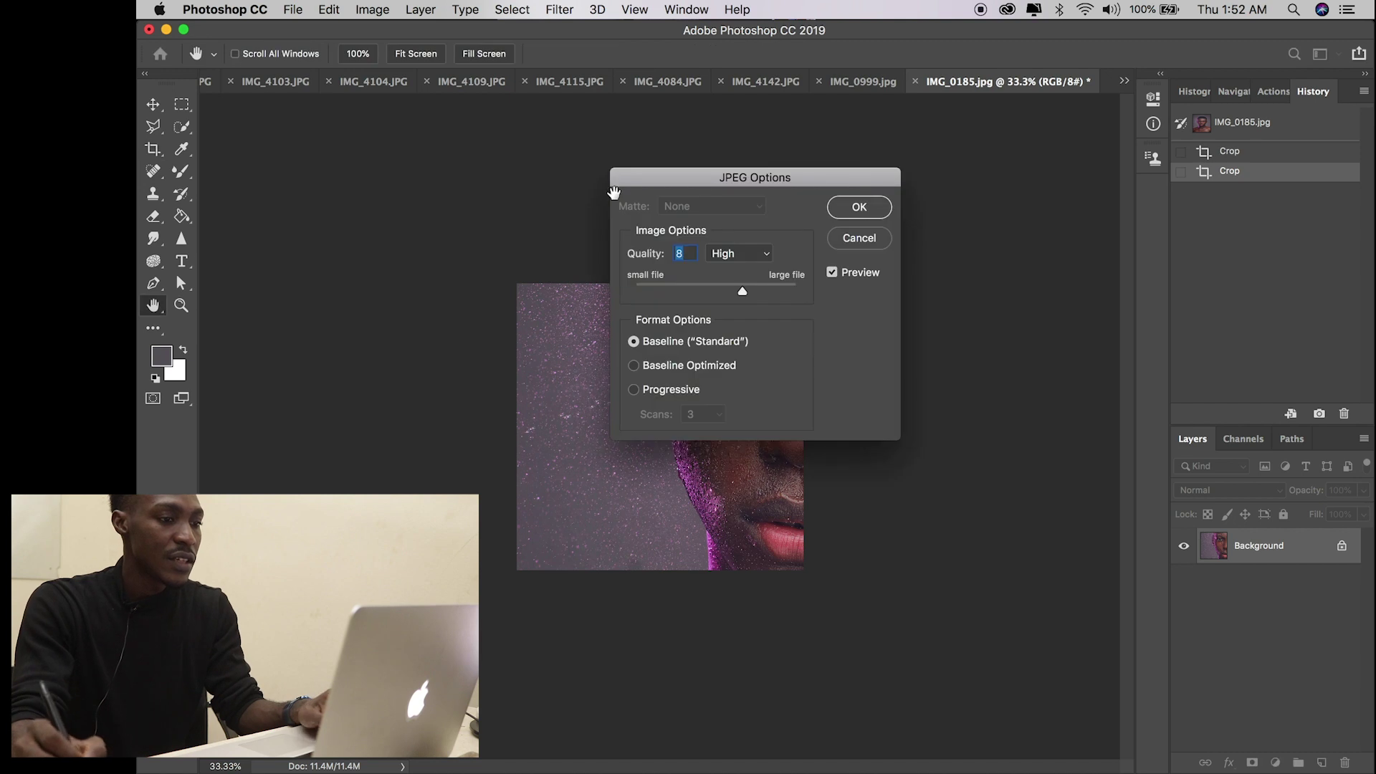
{"action": "left_click", "coordinate": [853, 210]}
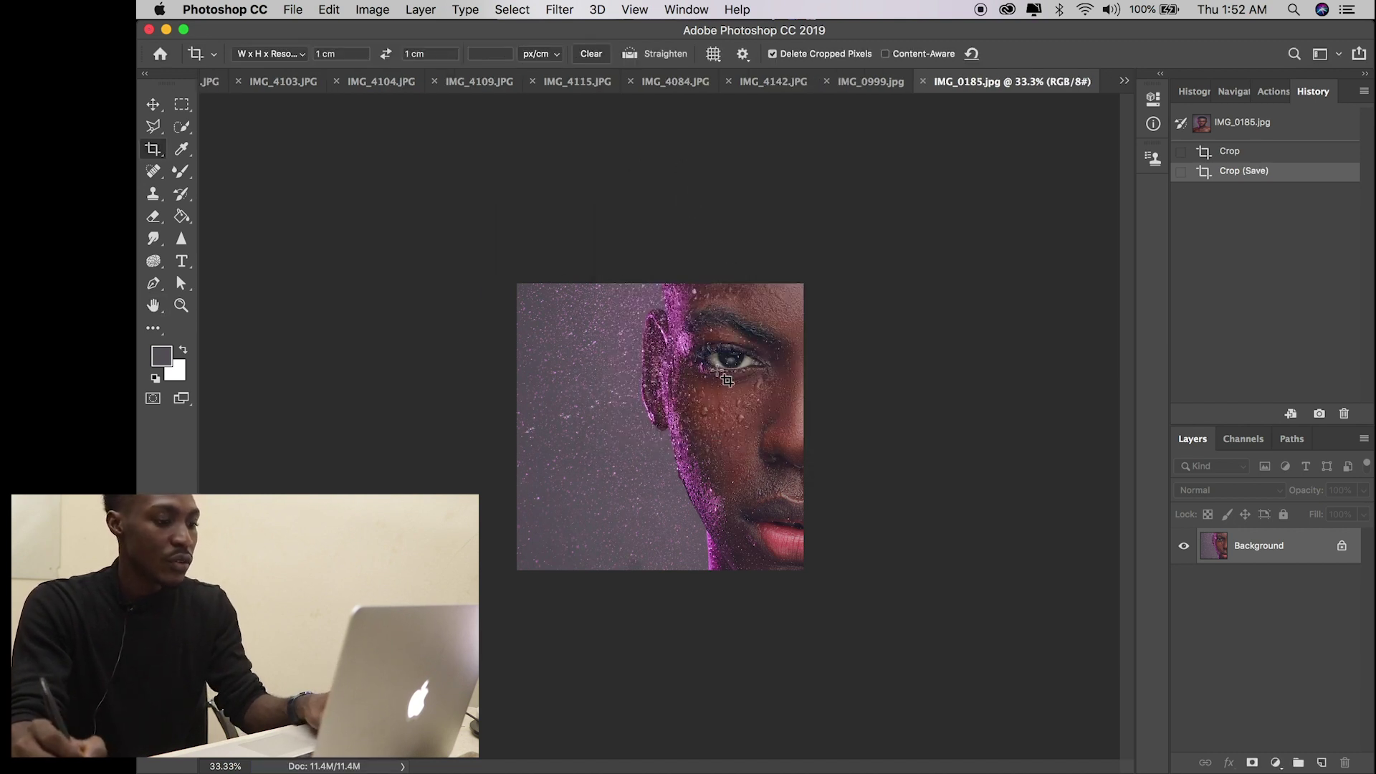
{"action": "key", "text": "super+z"}
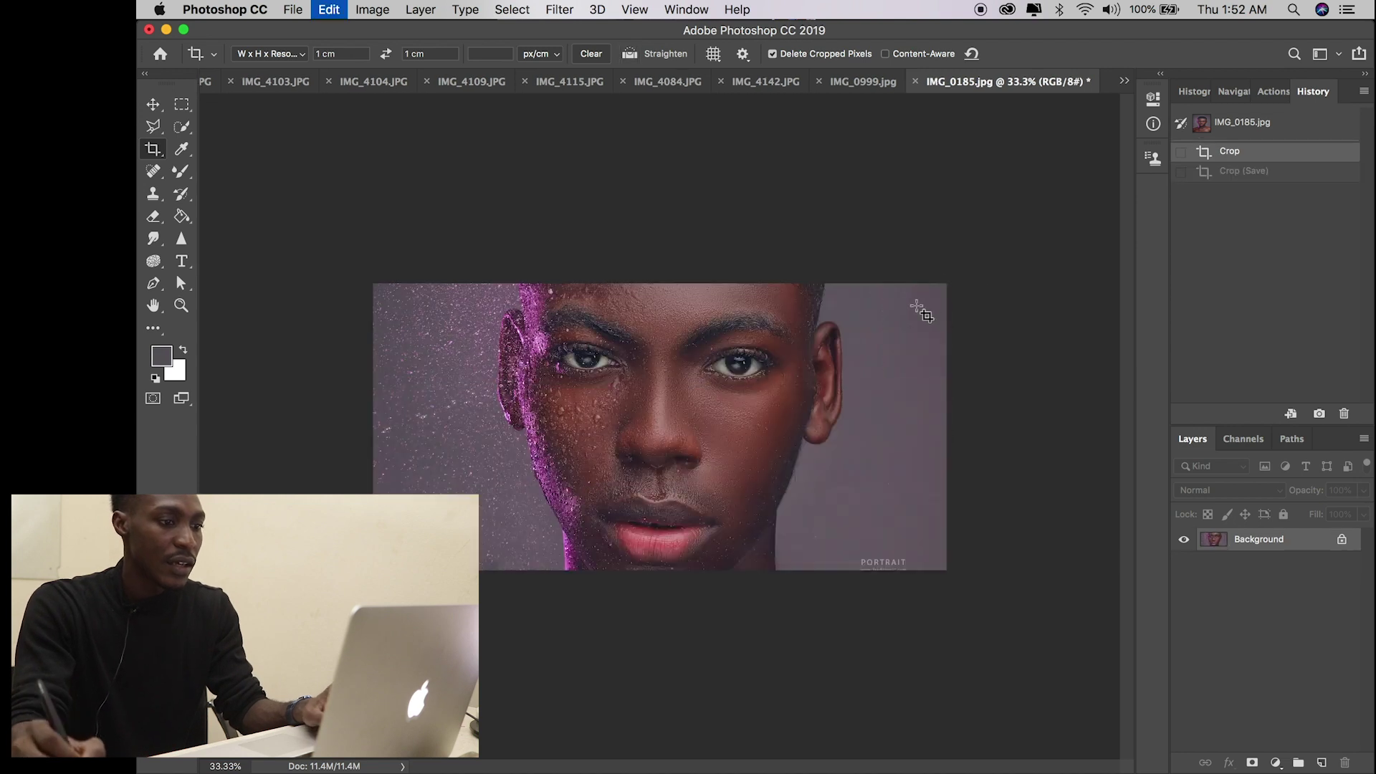
- Crop the strip to a square over its right half and save it as IMG_0185.jpg
{"action": "left_click", "coordinate": [715, 391]}
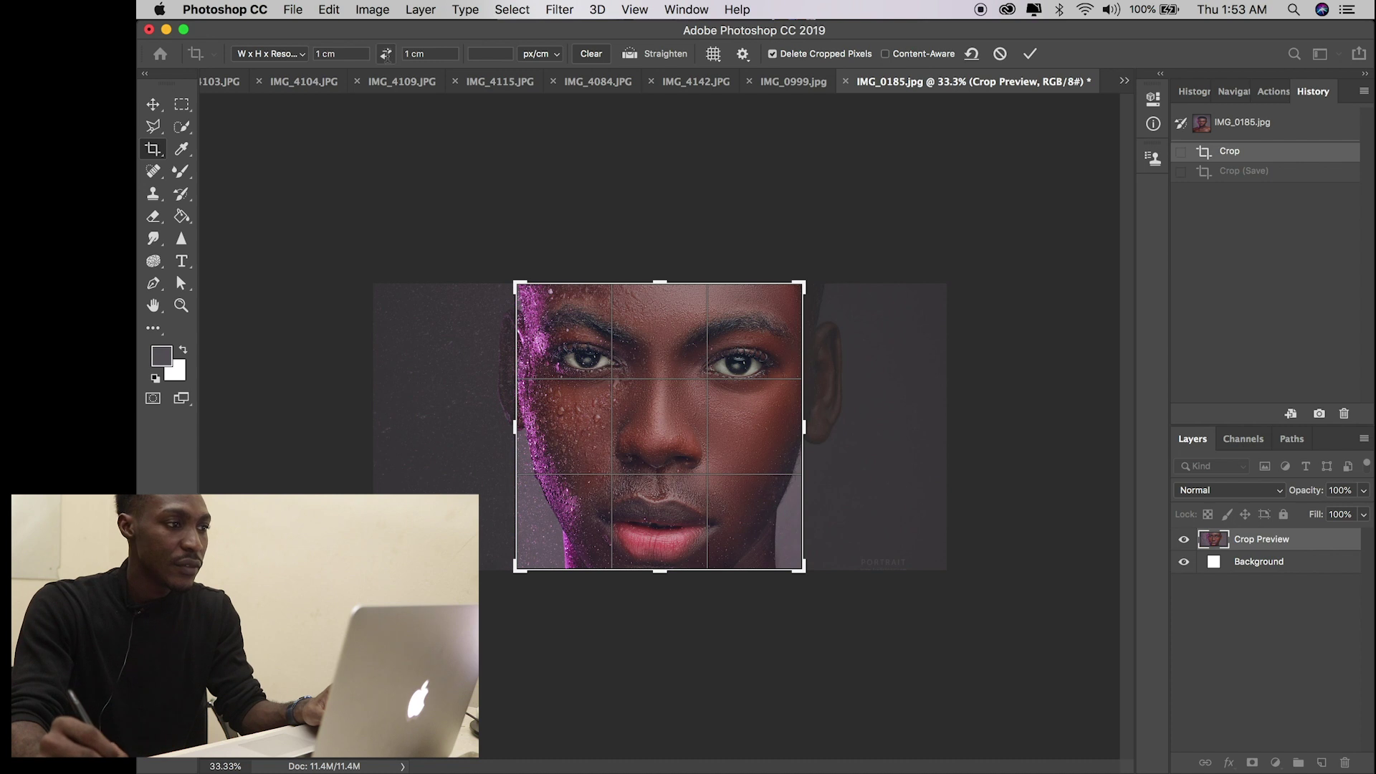
{"action": "left_click", "coordinate": [679, 371]}
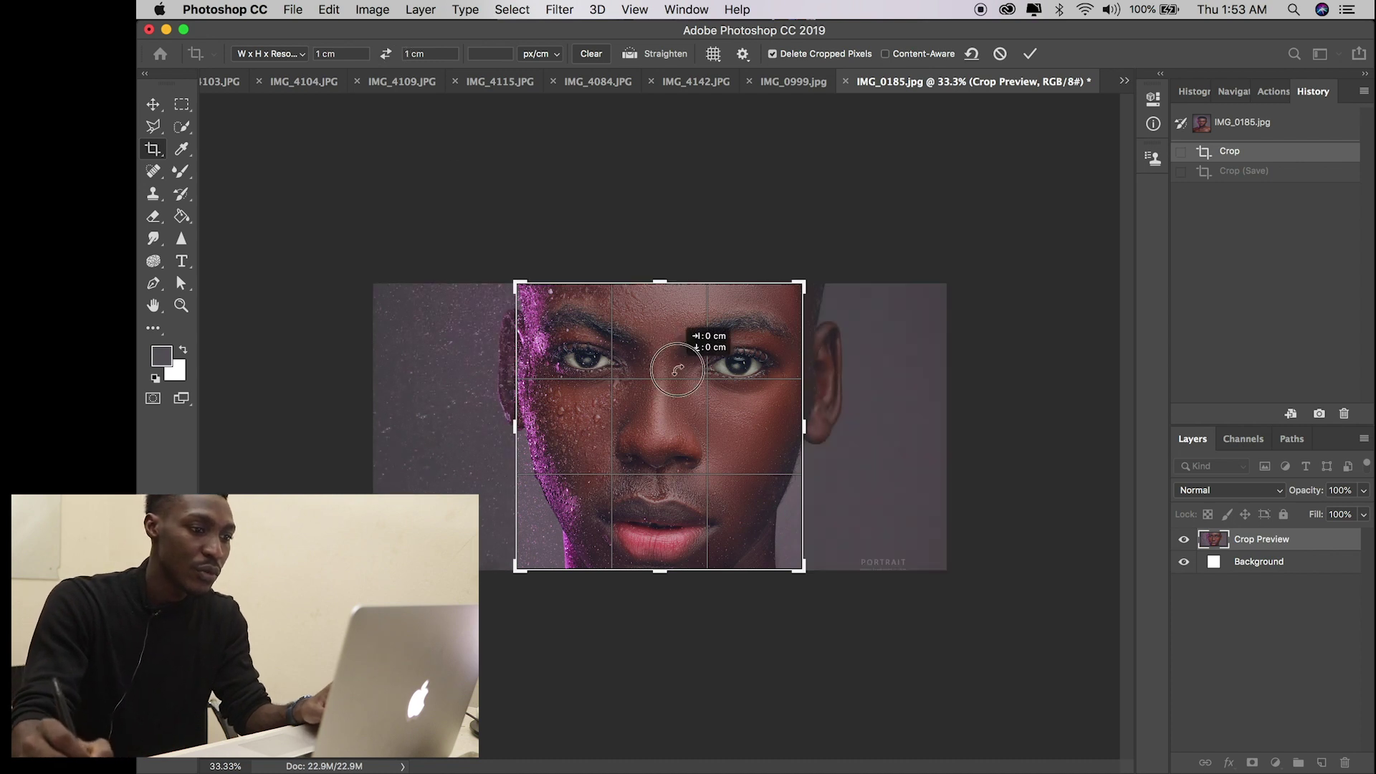
{"action": "left_click_drag", "start_coordinate": [679, 371], "coordinate": [525, 361]}
{"action": "left_click", "coordinate": [1029, 57]}
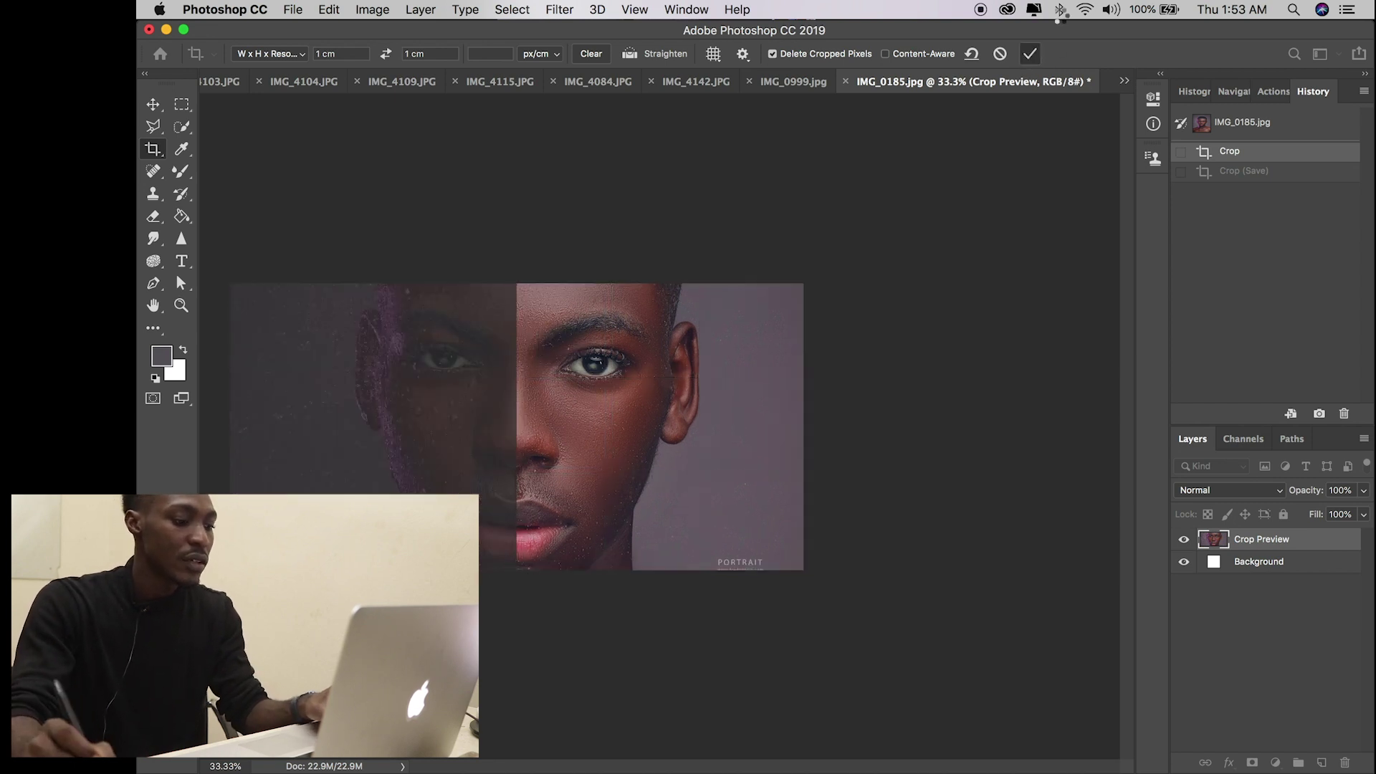
{"action": "left_click", "coordinate": [290, 13]}
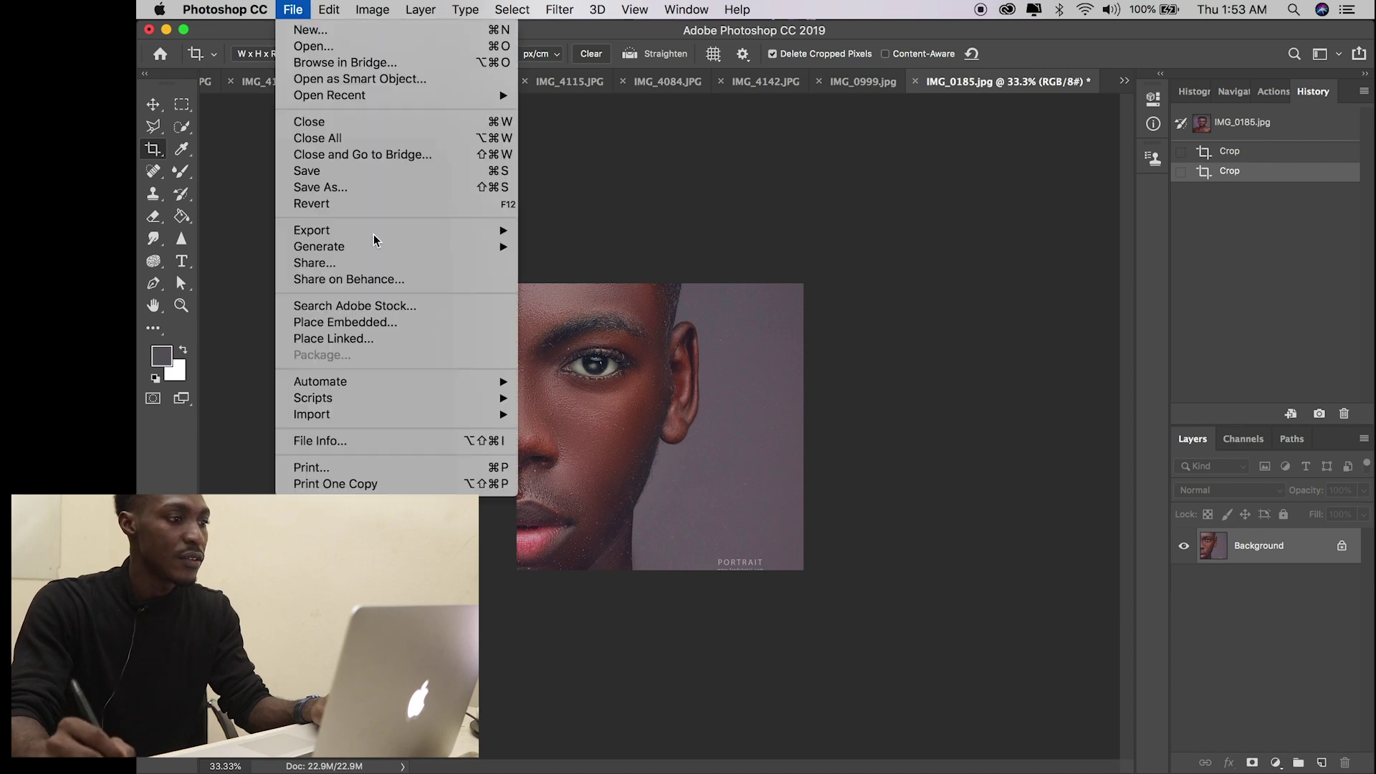
{"action": "left_click", "coordinate": [362, 172]}
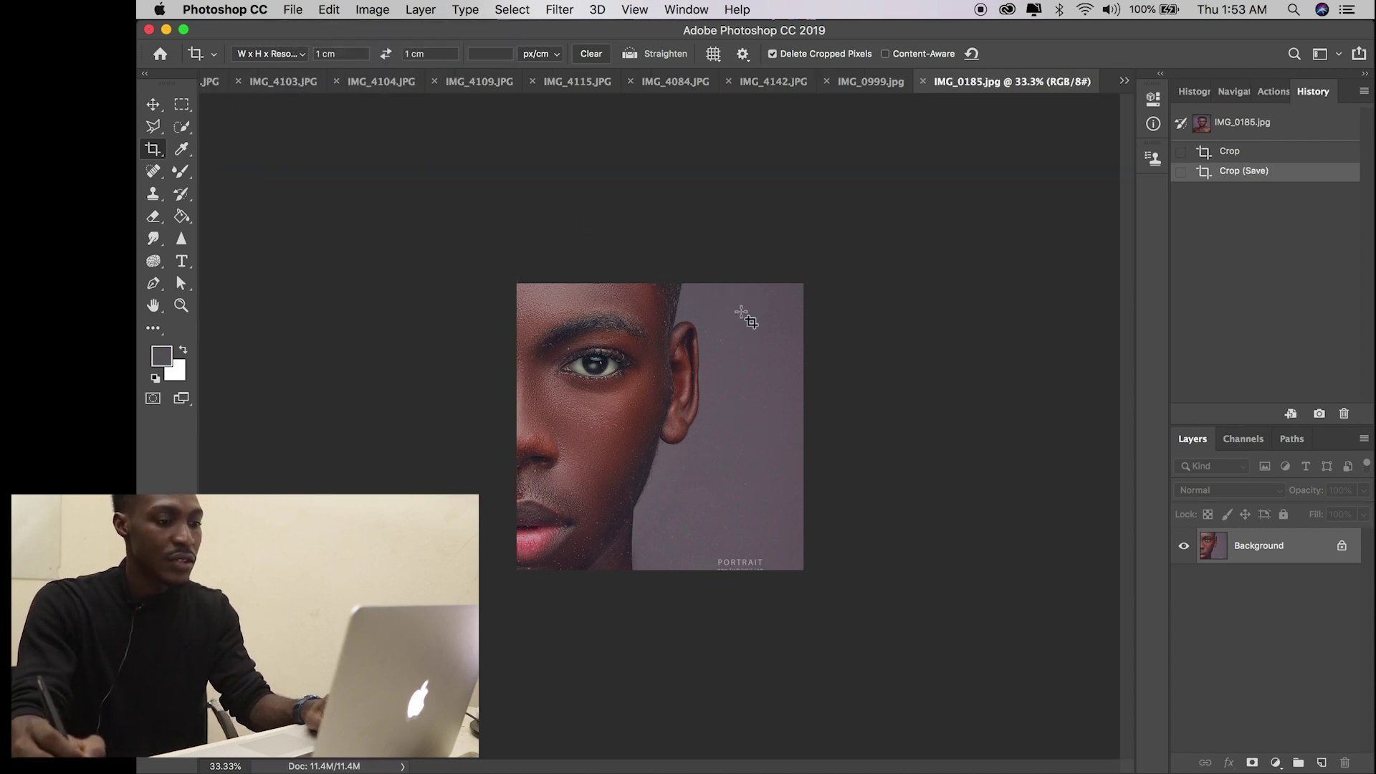